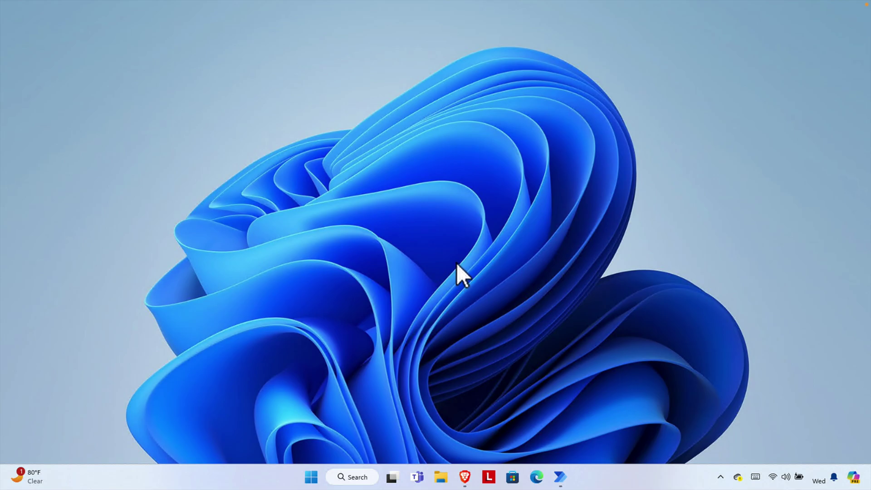
- Launch Run from taskbar search and run 'prefetch' to open the Prefetch folder
click(354, 477)
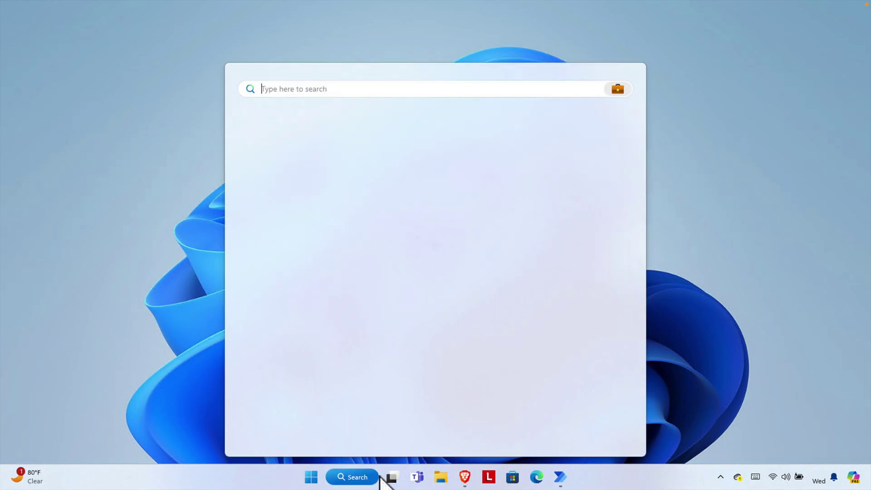
text(run)
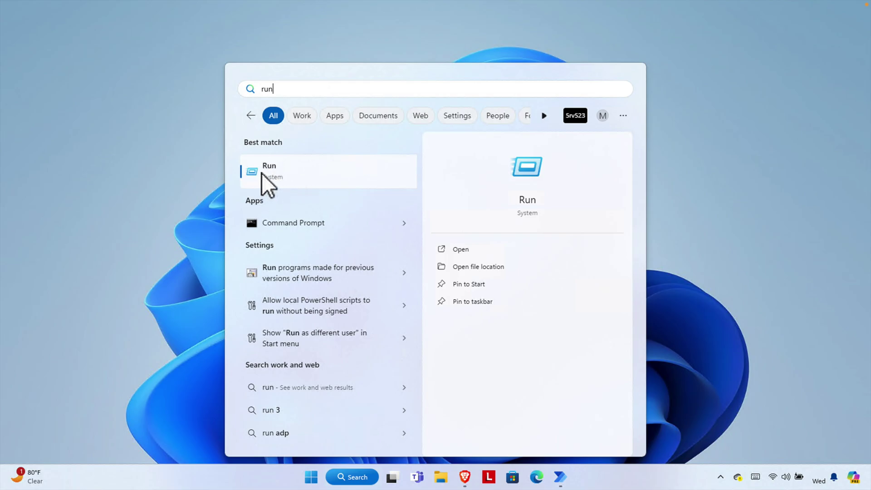
click(306, 175)
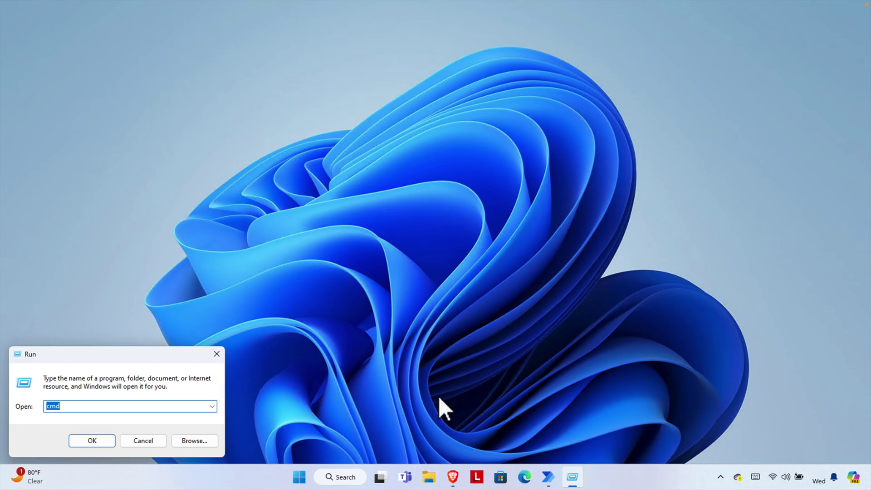
text(prefetch)
key(Return)
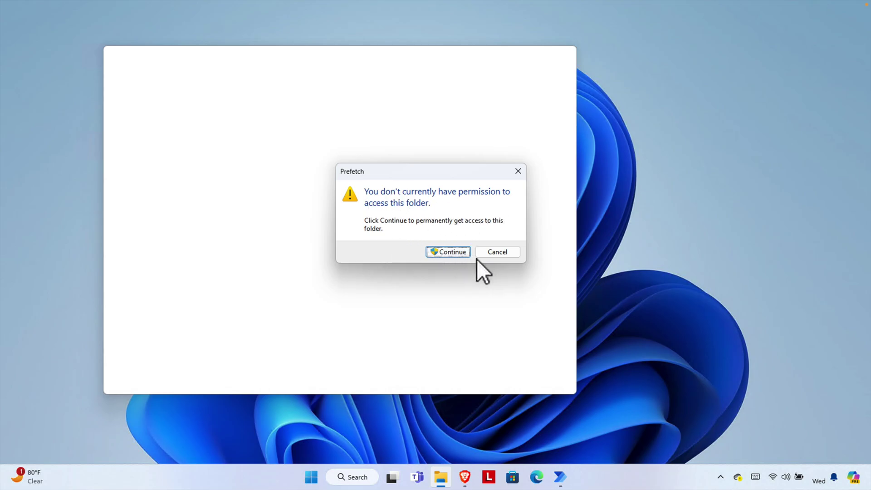
- Grant access, delete all Prefetch files except DLLHOST.EXE-6F6F0336.pf, then close the folder
click(453, 253)
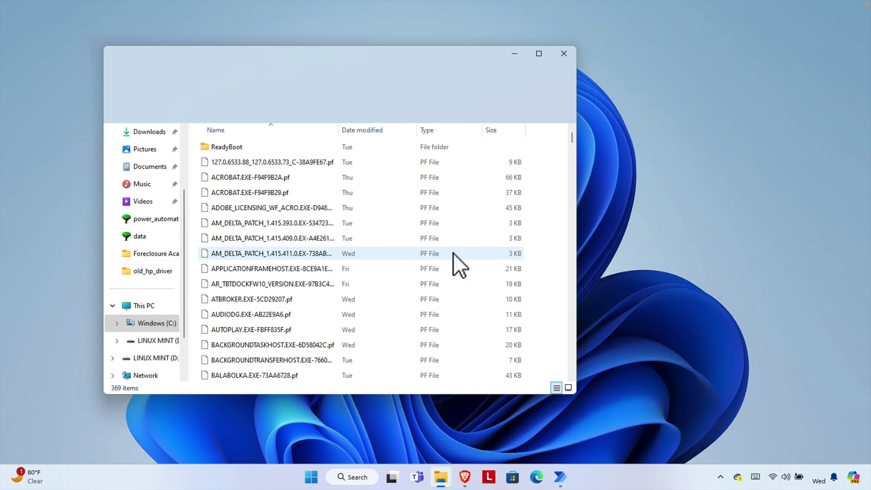
click(276, 267)
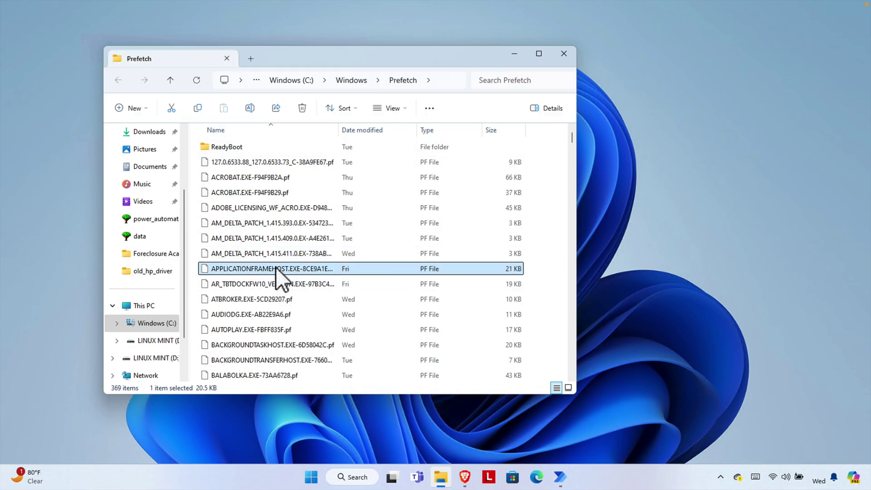
key(ctrl+a)
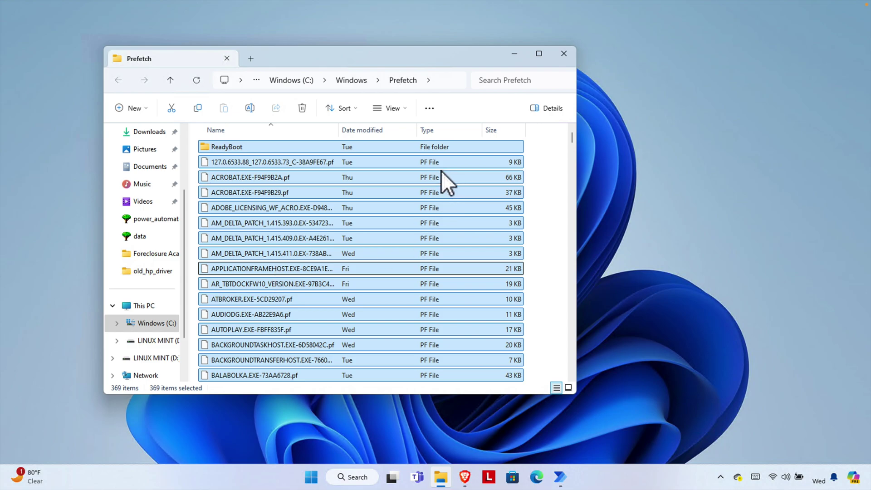
key(Delete)
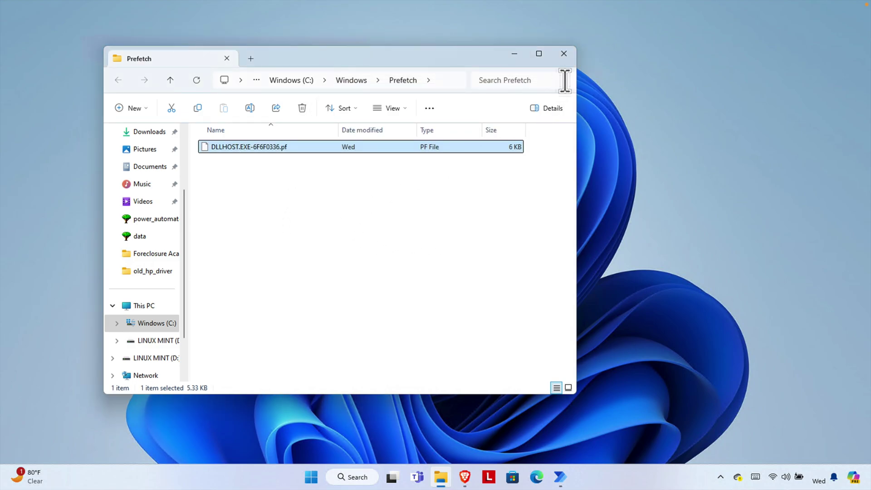
click(564, 57)
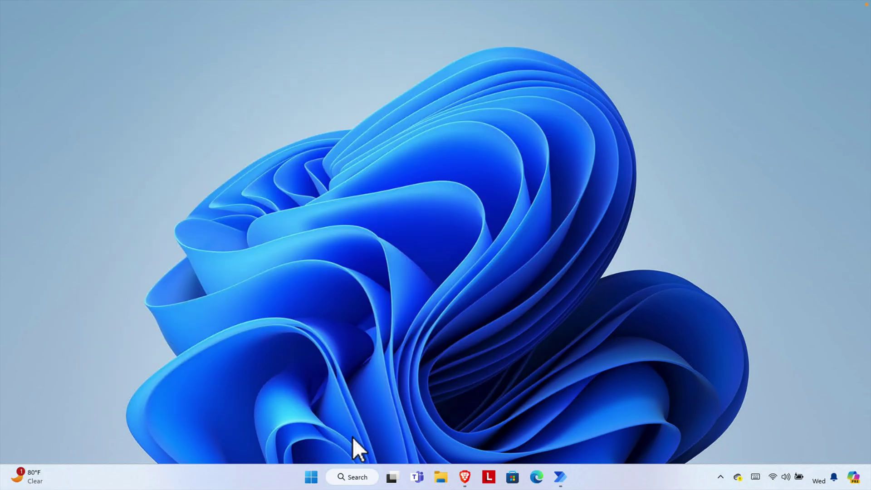
- Reopen Run and replace the old prefetch entry with %temp%
click(355, 480)
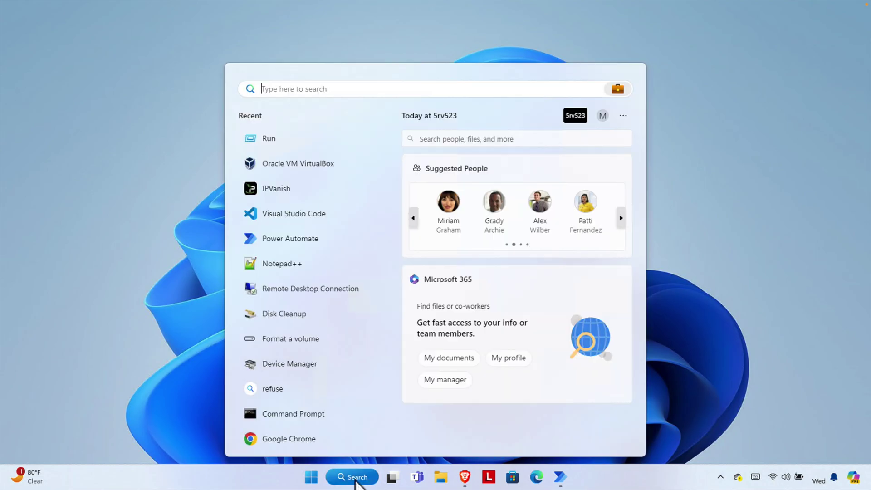
text(run)
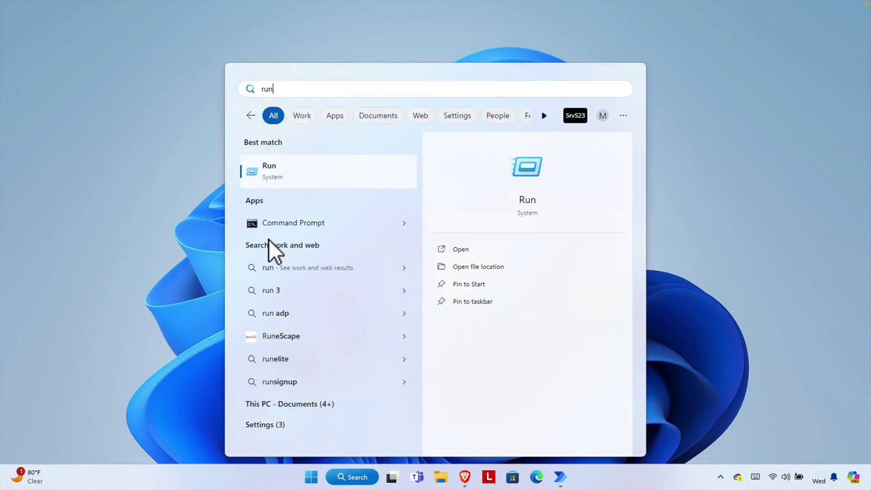
click(278, 172)
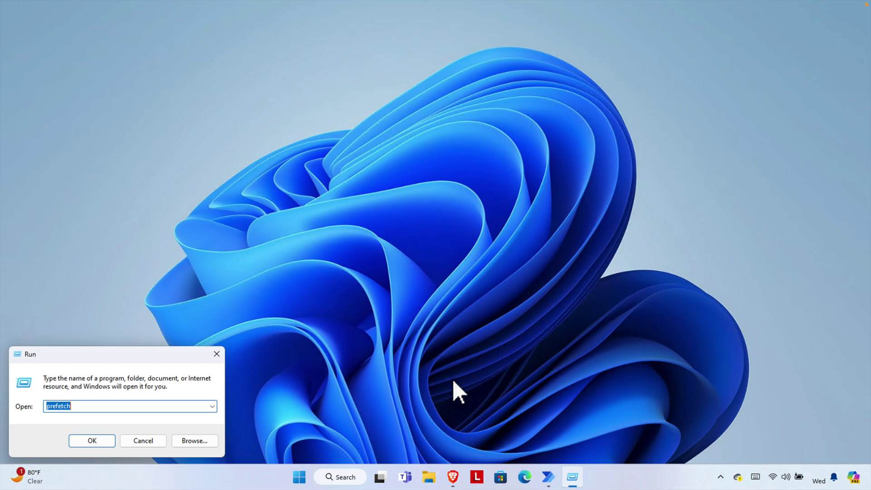
key(BackSpace)
text(%)
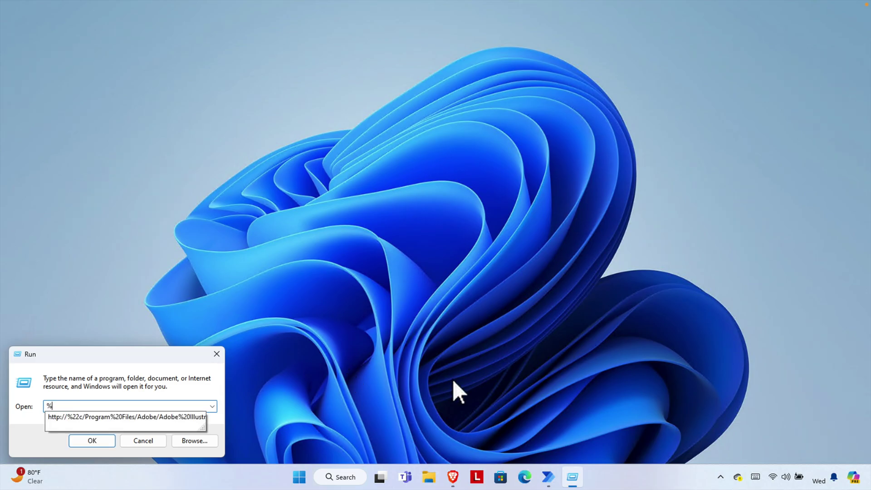
text(temp)
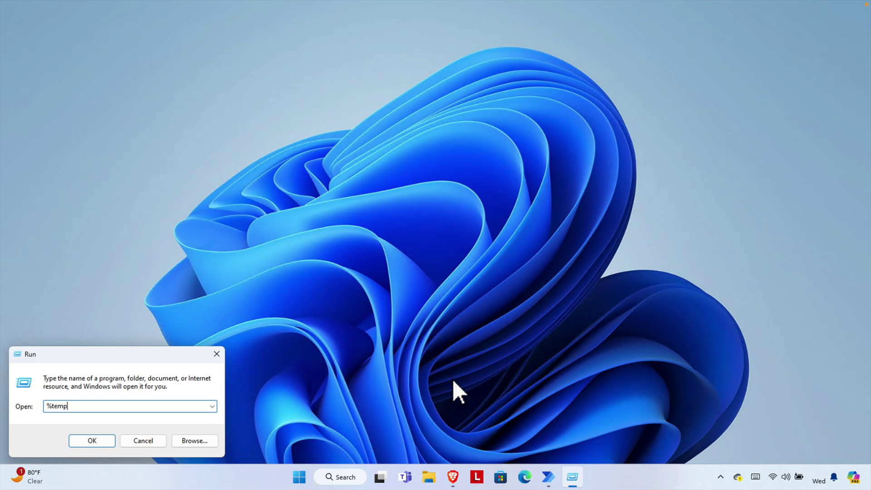
text(%)
- Open the %temp% folder and recycle all 1,959 items in it
click(104, 445)
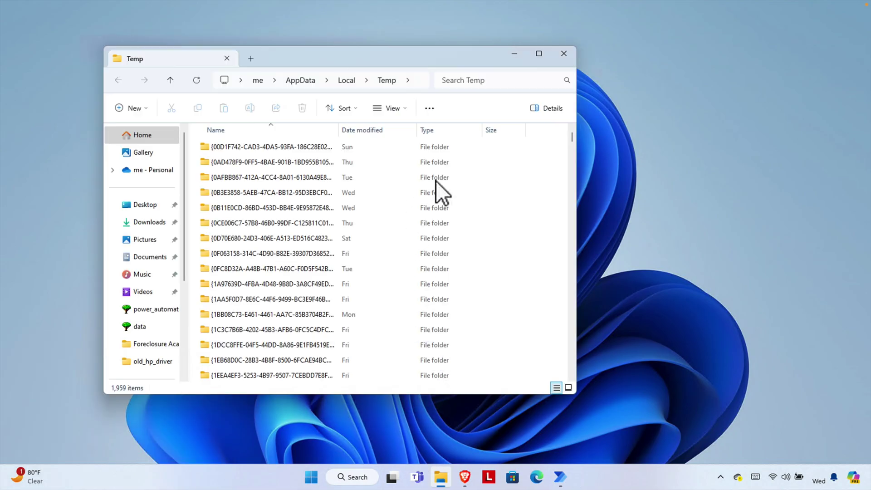
click(292, 204)
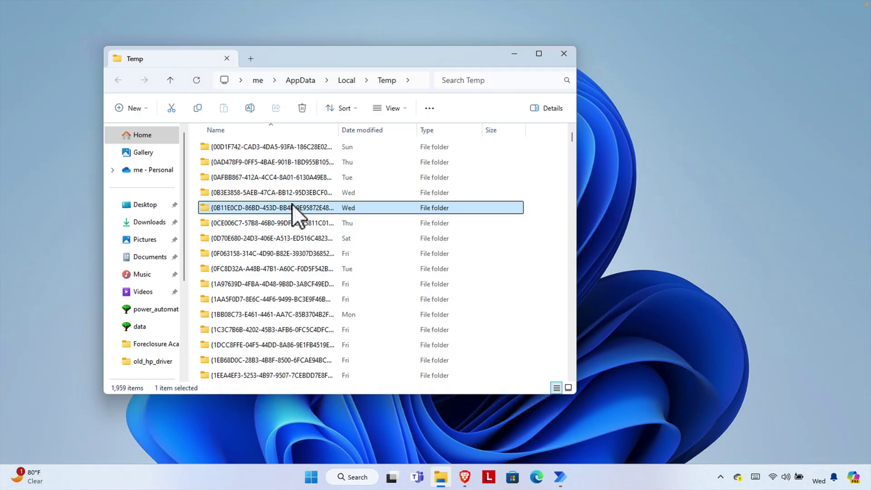
key(ctrl+a)
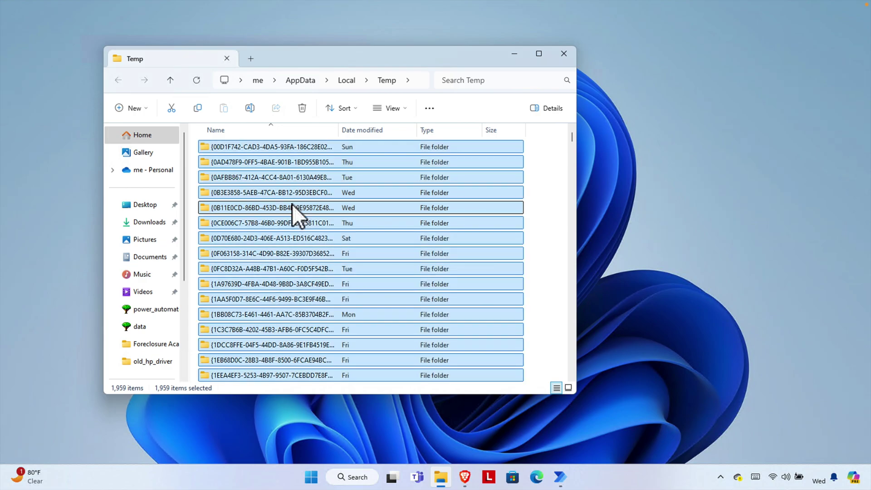
key(Delete)
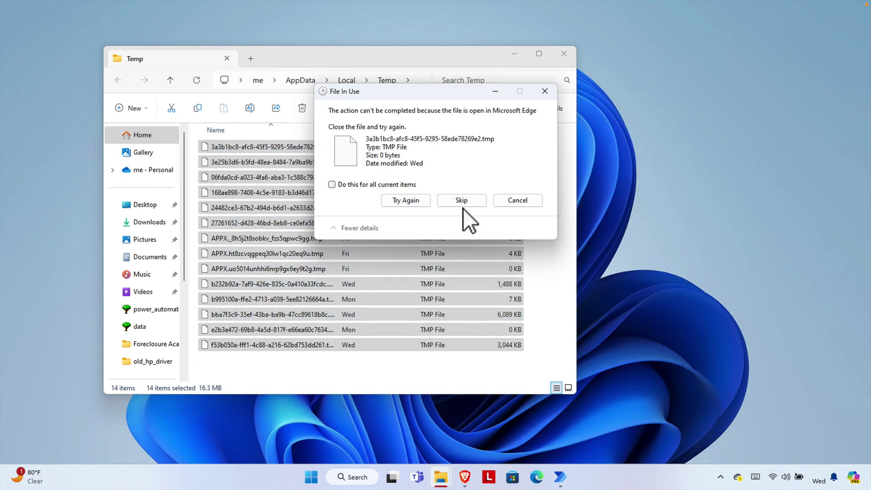
- Skip the file Microsoft Edge has open so Temp recycling continues to 99%
click(410, 201)
click(466, 202)
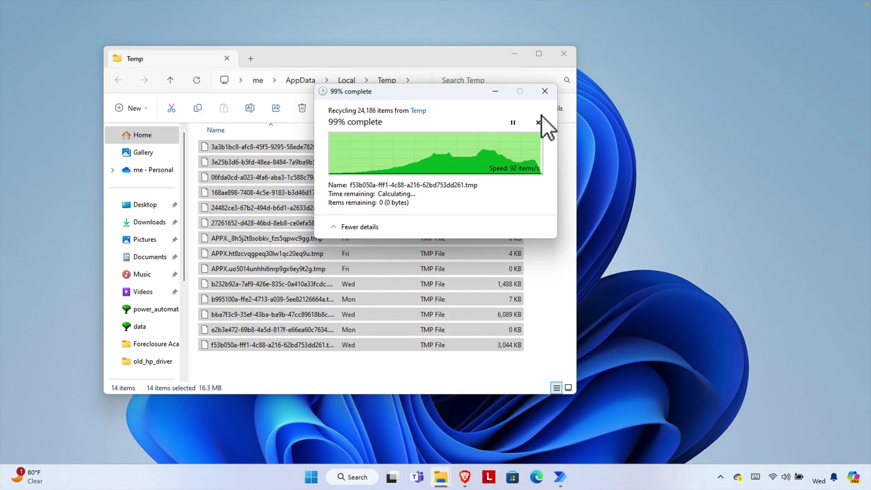
drag(434, 93, 692, 159)
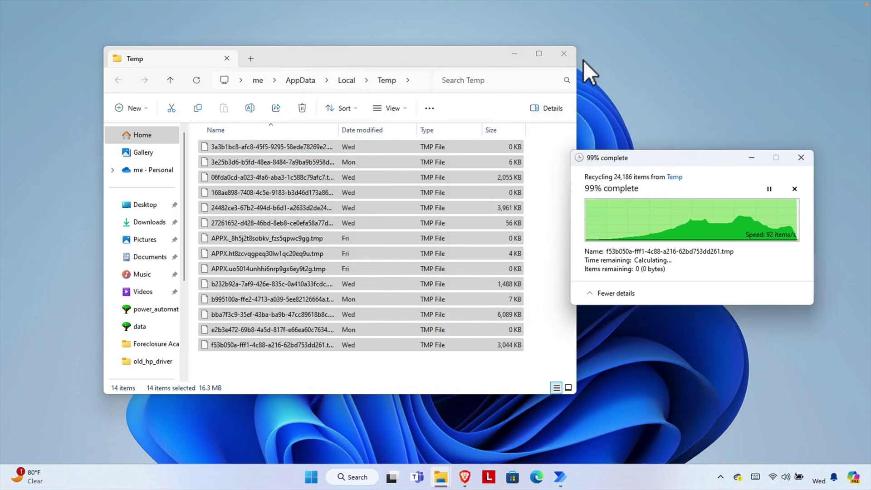
- Close the user Temp folder window and reopen the Run dialog
click(565, 55)
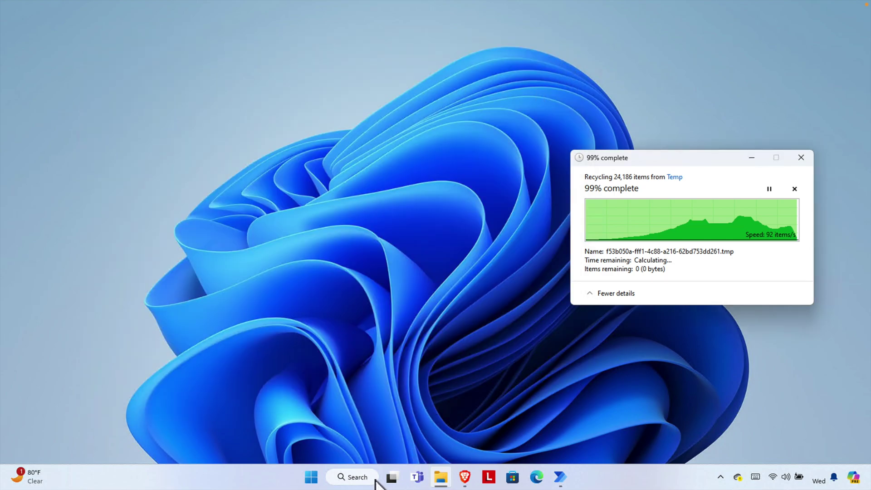
click(358, 477)
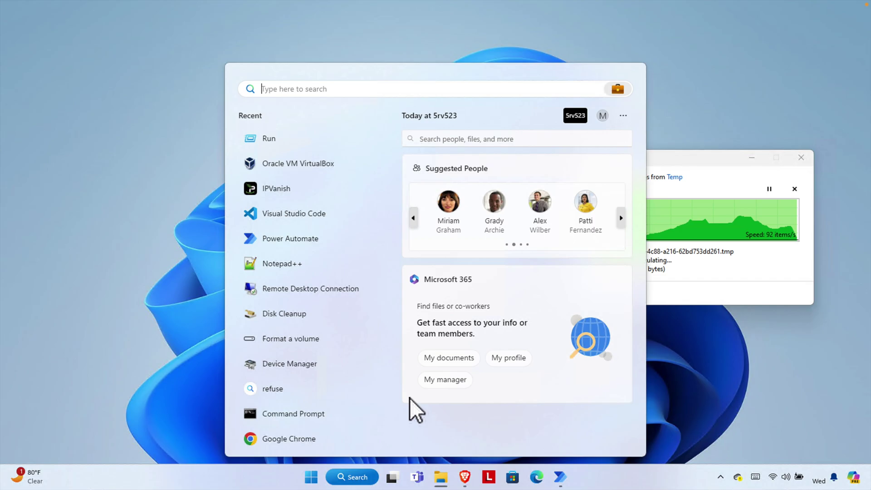
text(run)
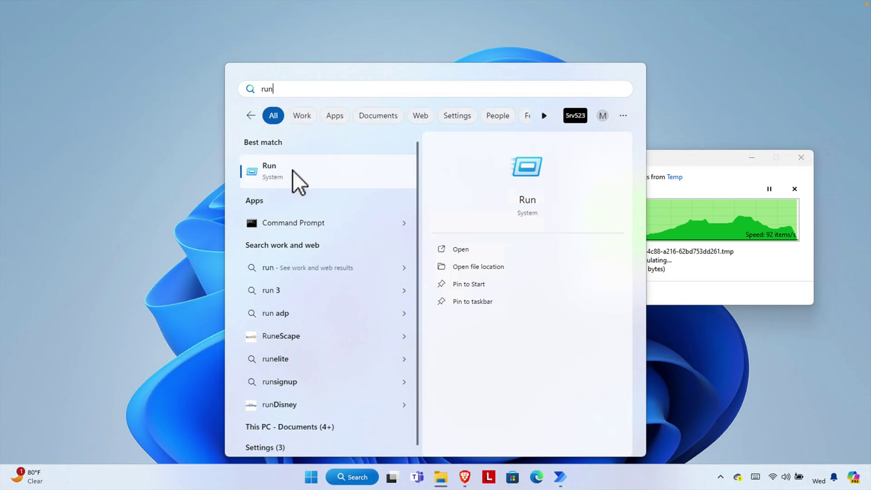
click(293, 171)
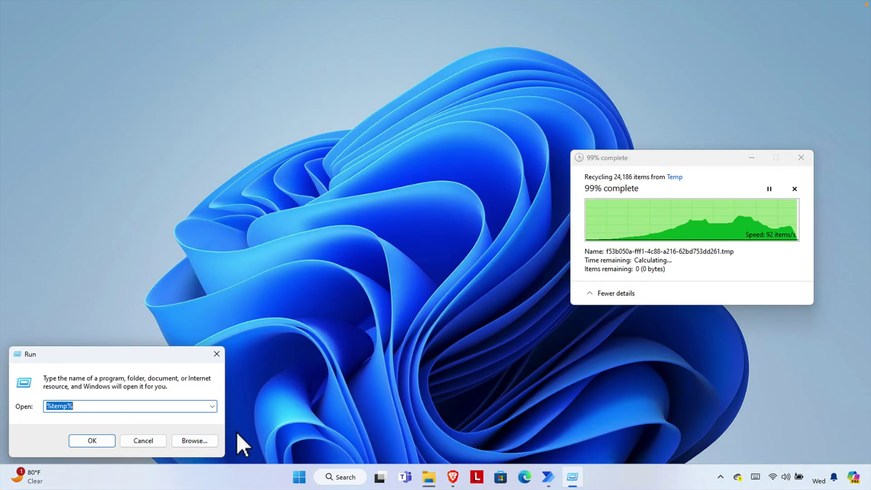
- Edit the entry from %temp% to temp and open C:\Windows\Temp
key(End)
key(BackSpace)
key(Left)
key(Left)
key(Left)
key(Left)
key(BackSpace)
drag(64, 407, 25, 405)
click(92, 440)
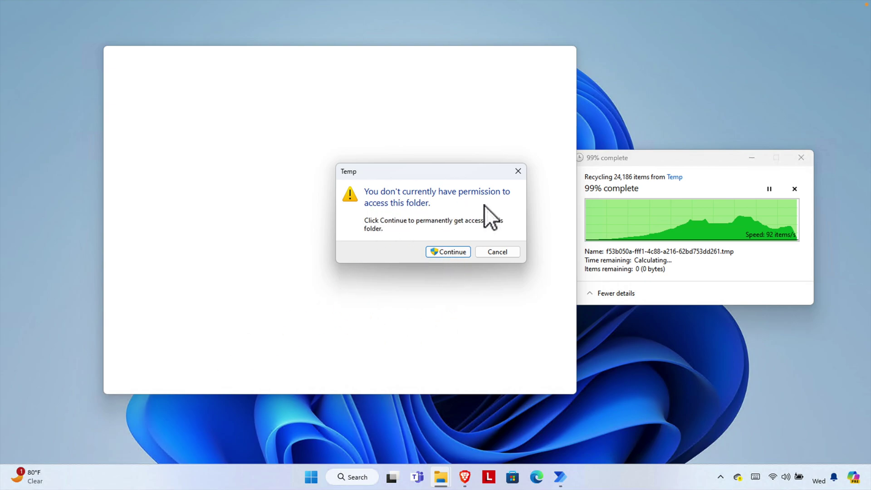
- Grant access to Windows Temp and close the Power Automate and browser windows
click(446, 251)
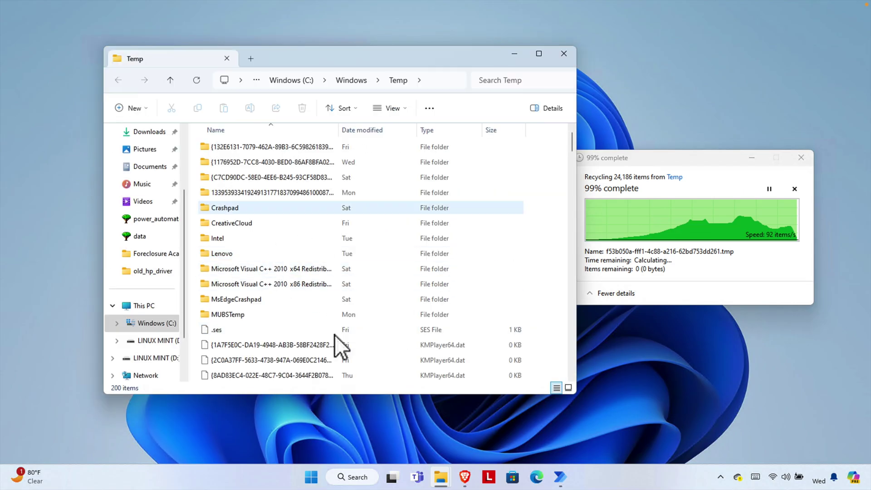
click(562, 479)
click(696, 36)
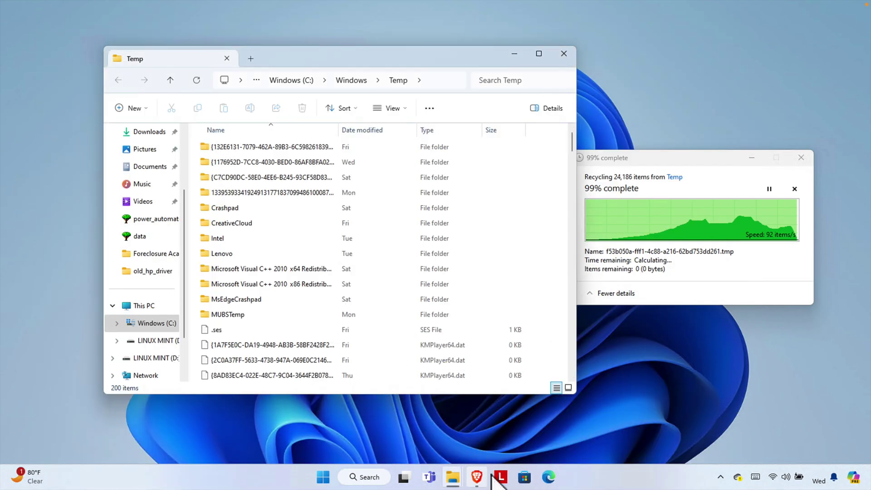
click(476, 476)
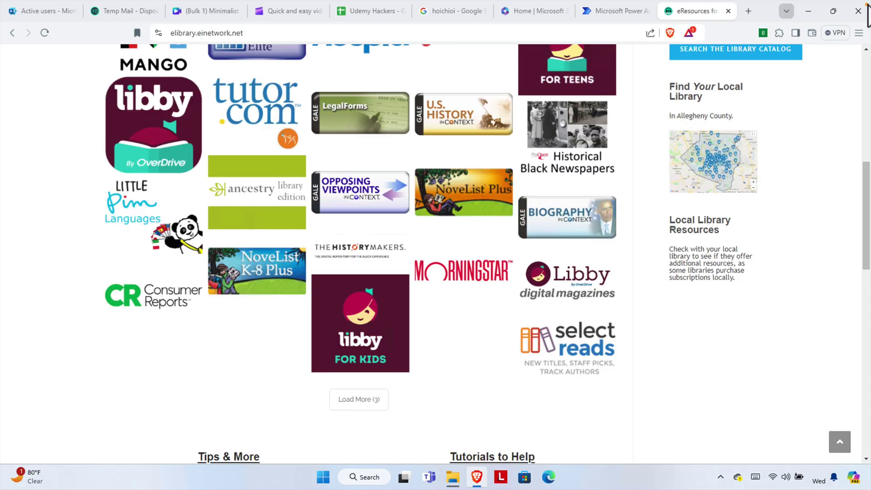
click(847, 18)
click(438, 137)
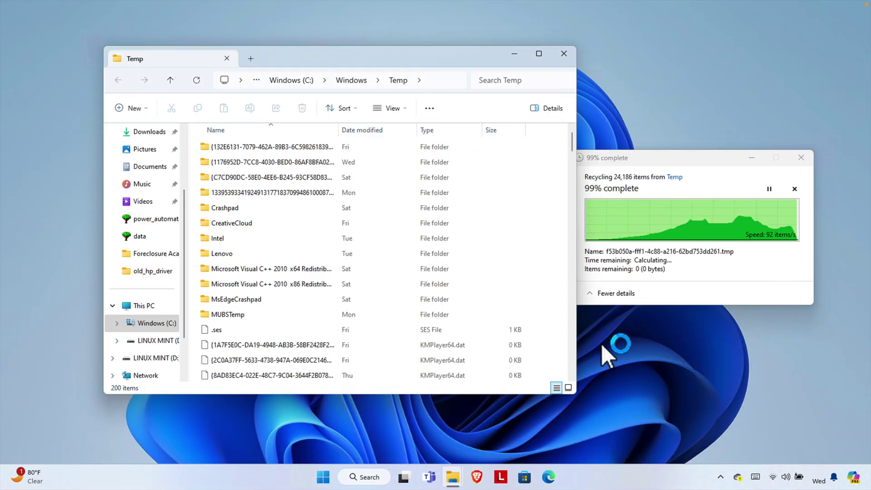
drag(469, 67, 478, 69)
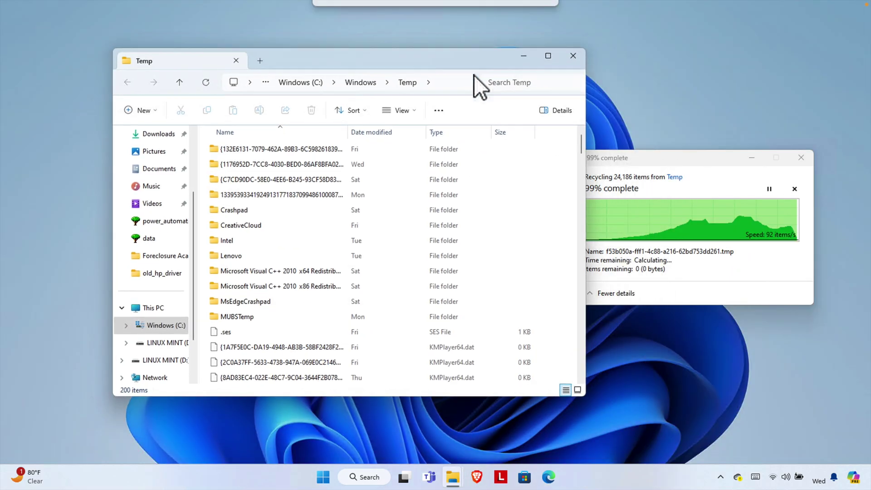
- Delete all 200 Windows Temp items as administrator, skipping in-use files, then close the folder
click(266, 290)
key(ctrl+a)
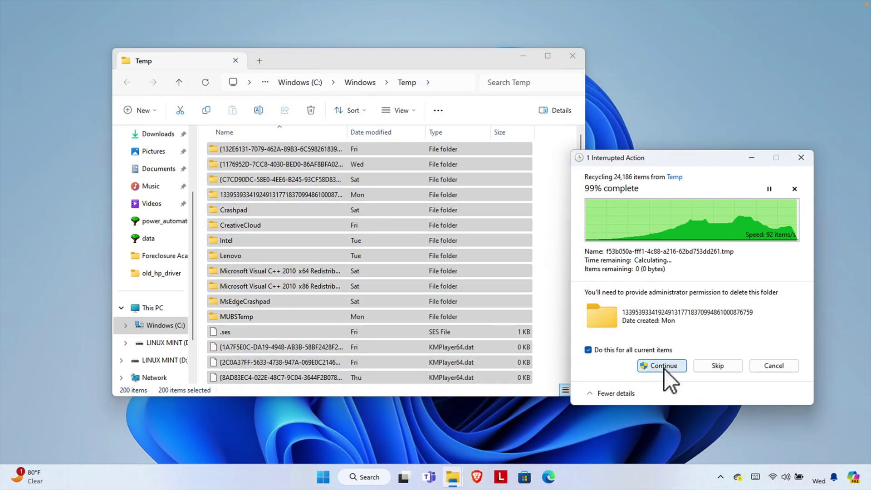
click(667, 367)
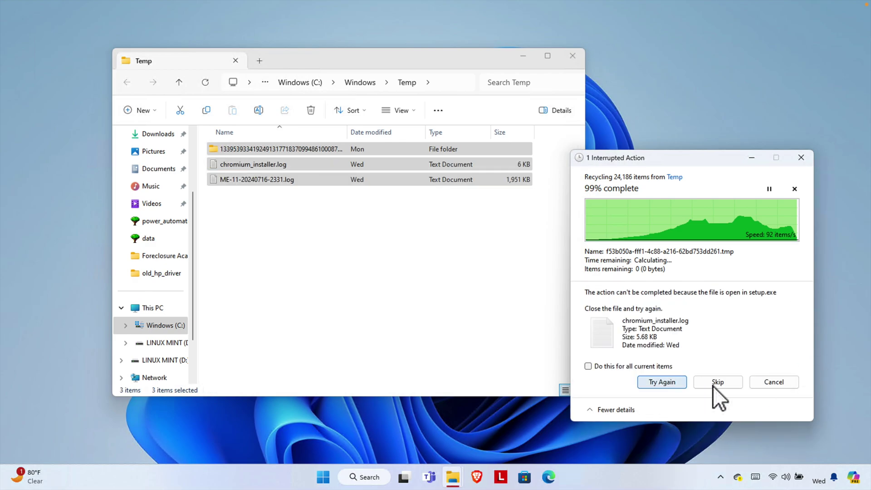
click(663, 382)
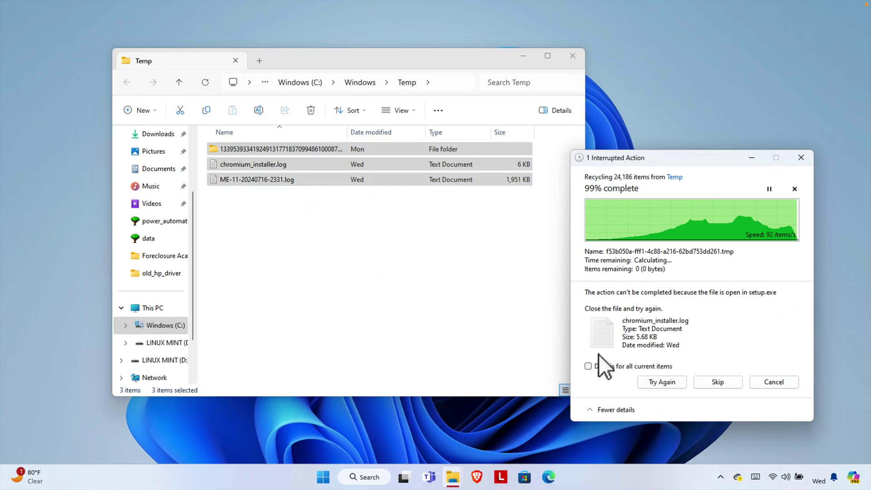
click(589, 366)
click(718, 382)
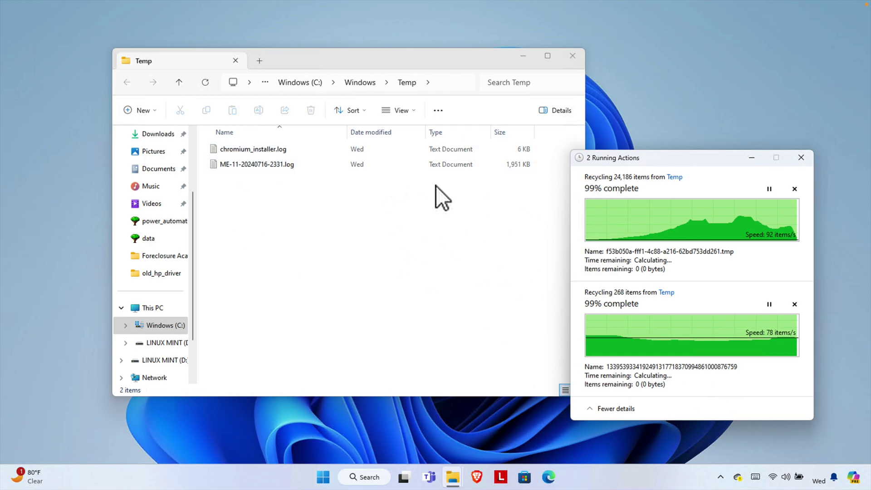
click(573, 56)
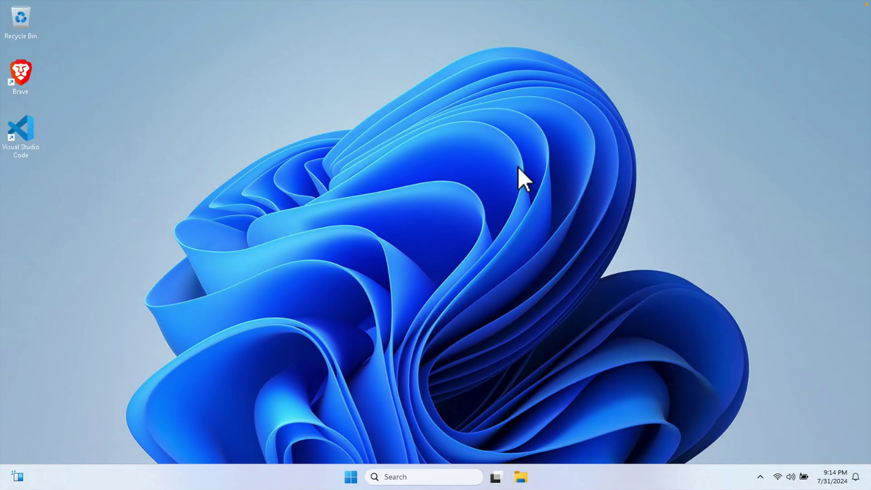
- Run cleanmgr from the Run dialog to open Disk Cleanup for drive C:
click(394, 477)
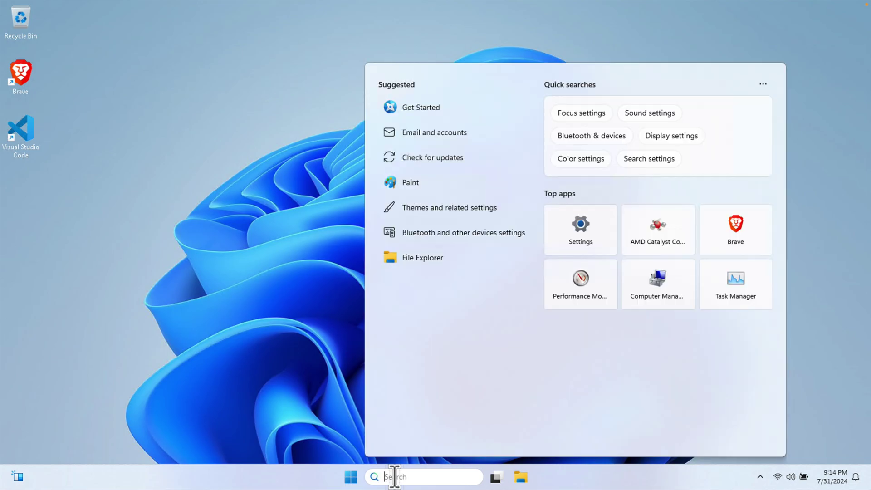
text(run)
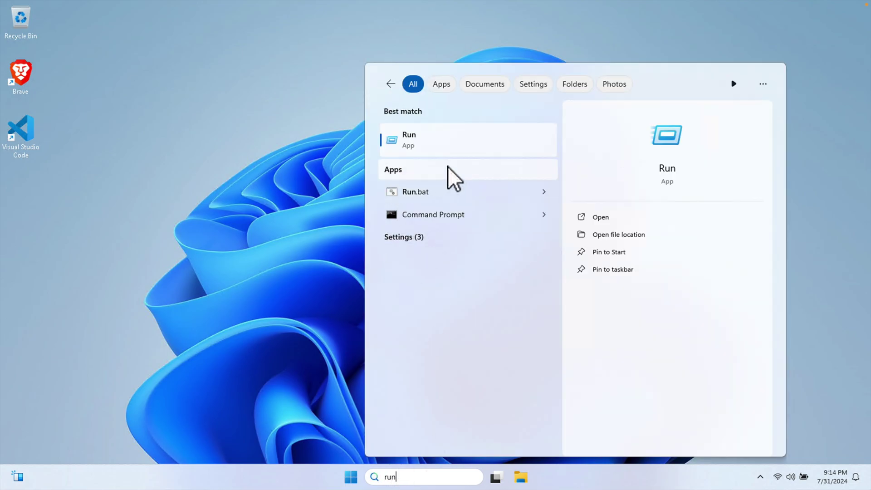
click(419, 146)
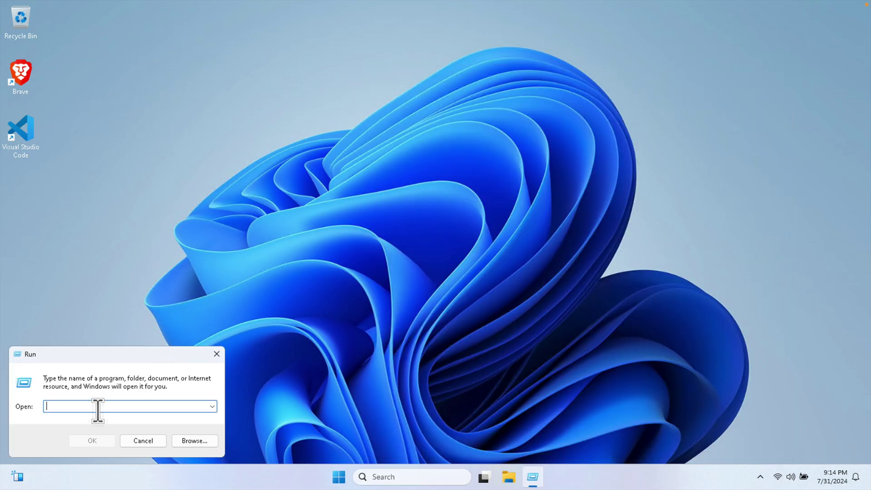
text(cleanmgr)
click(96, 439)
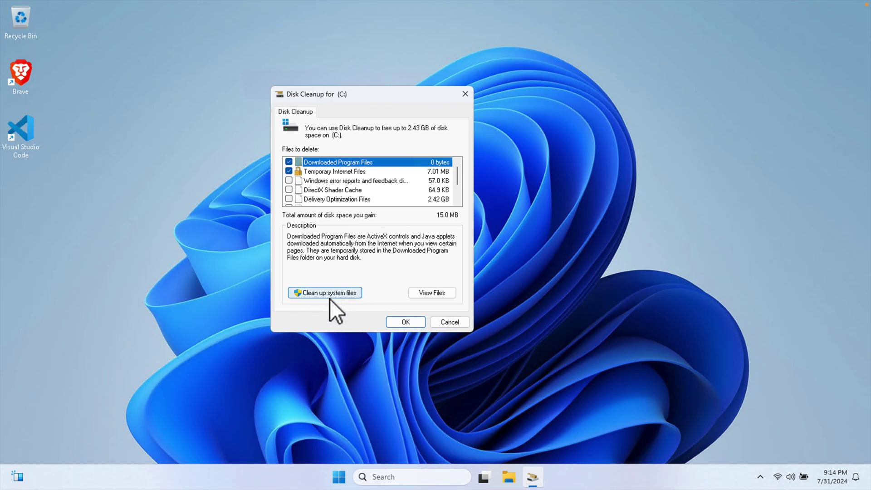
- Use 'Clean up system files' to rescan drive C: including system categories
click(347, 295)
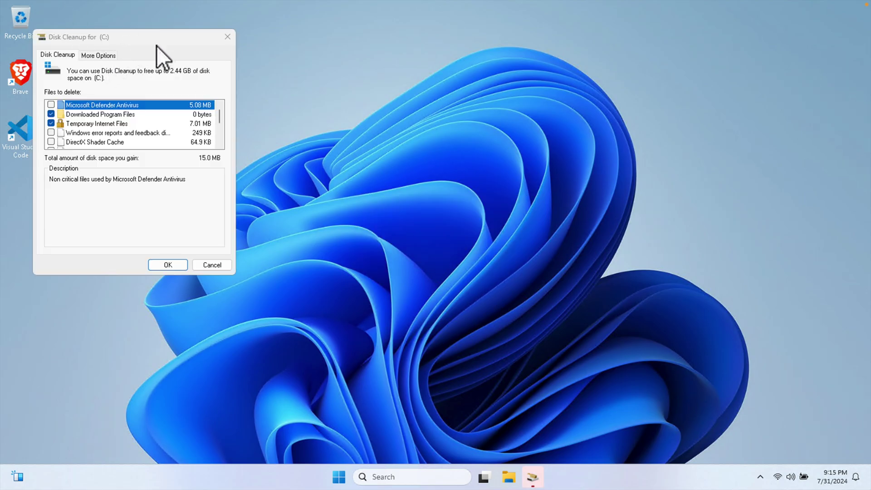
- Tick Microsoft Defender Antivirus, Windows error reports and Delivery Optimization Files, then confirm with OK
drag(158, 43, 323, 92)
click(216, 153)
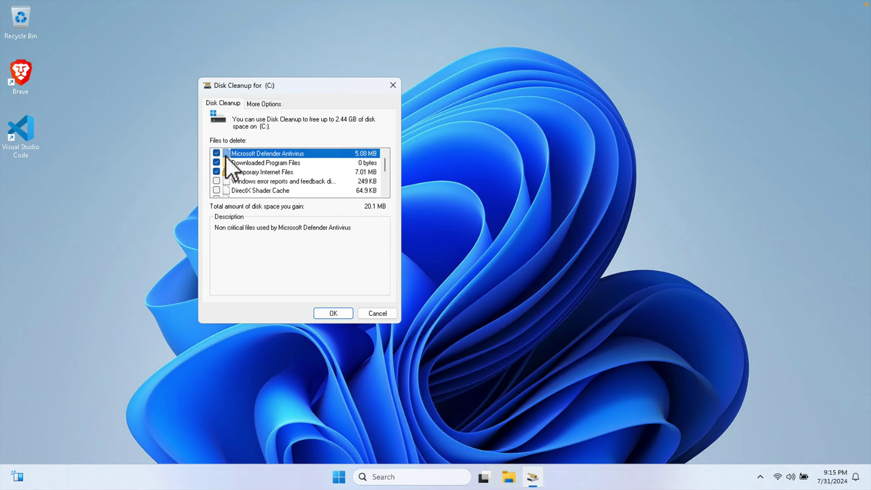
click(216, 181)
drag(385, 162, 387, 191)
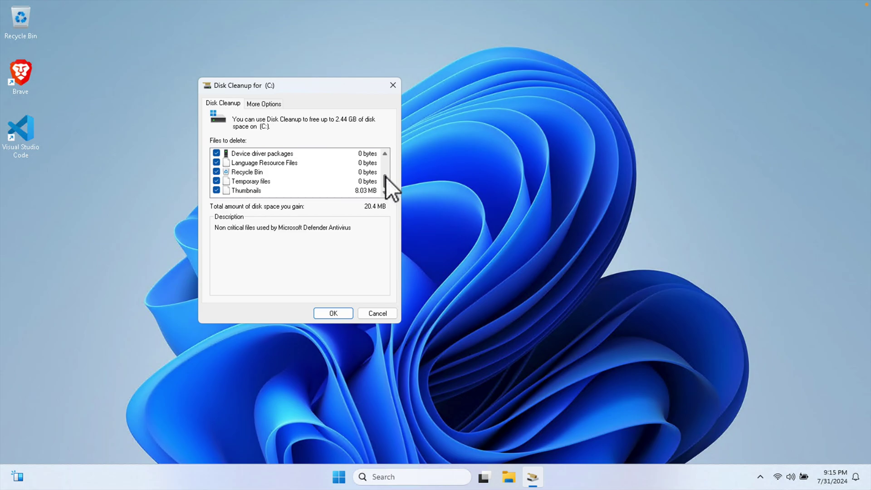
drag(385, 177, 385, 170)
click(216, 172)
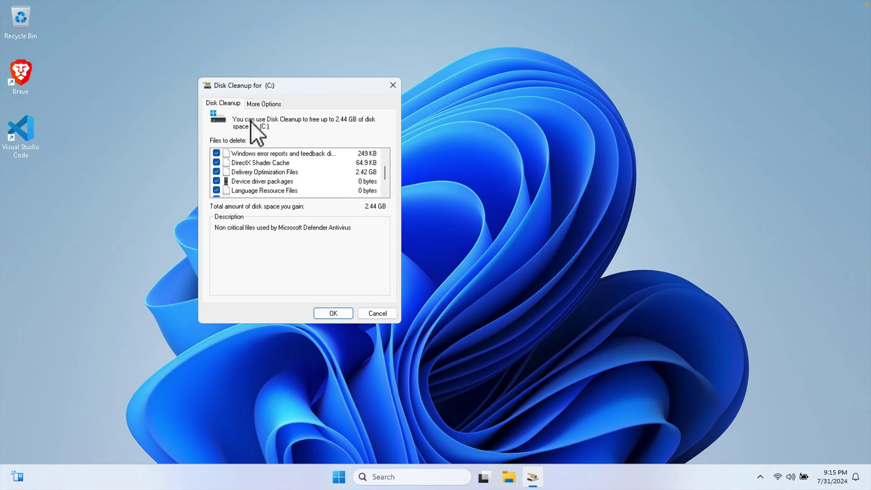
scroll(260, 163, up, 1)
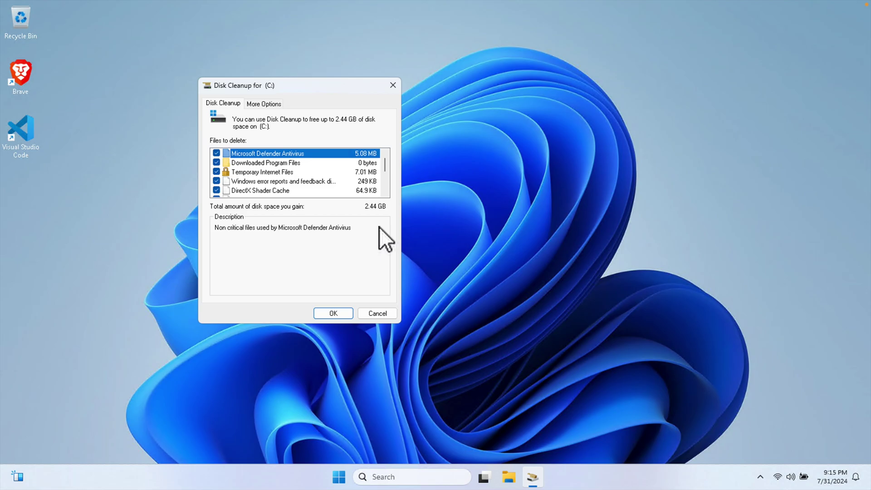
click(335, 314)
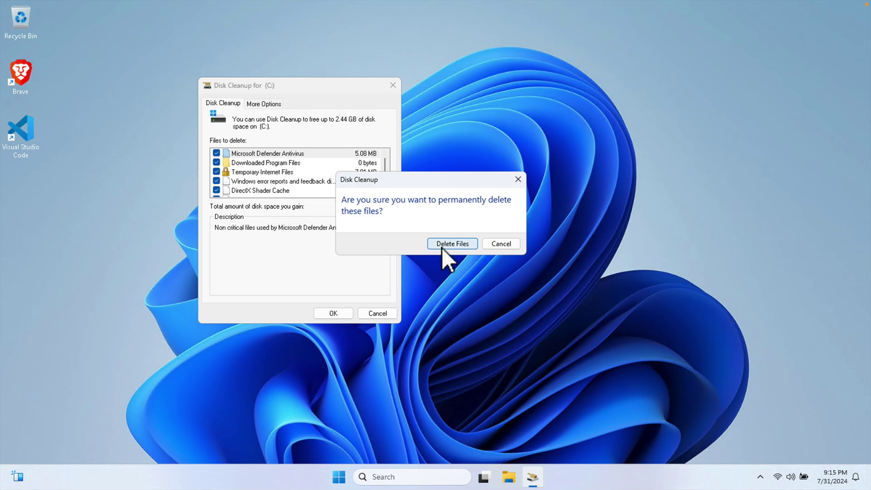
- Confirm permanent deletion of the selected files so Disk Cleanup starts cleaning drive C:
click(456, 245)
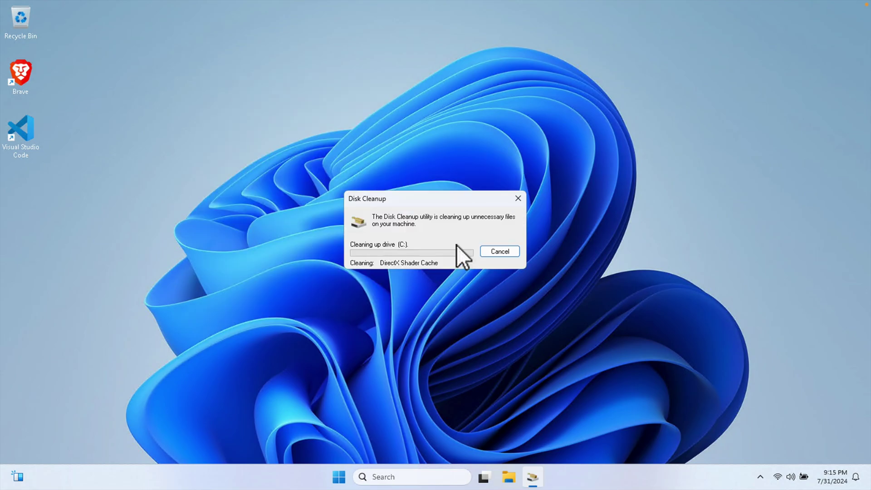